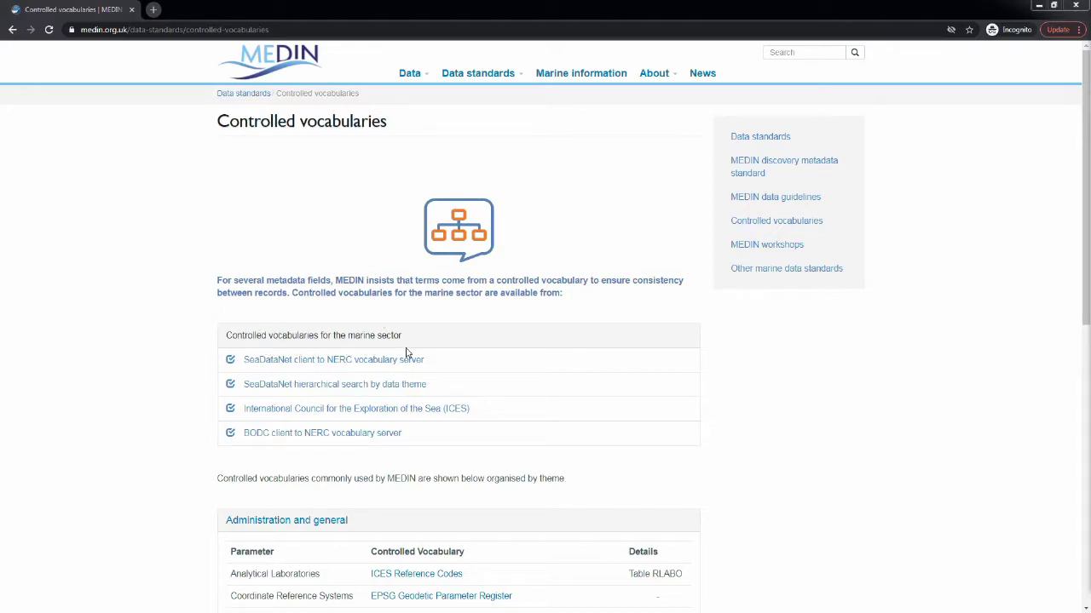
# - Open the BODC client to the NERC vocabulary server and choose L22 as the collection for the single-collection term search
pyautogui.click(299, 437)
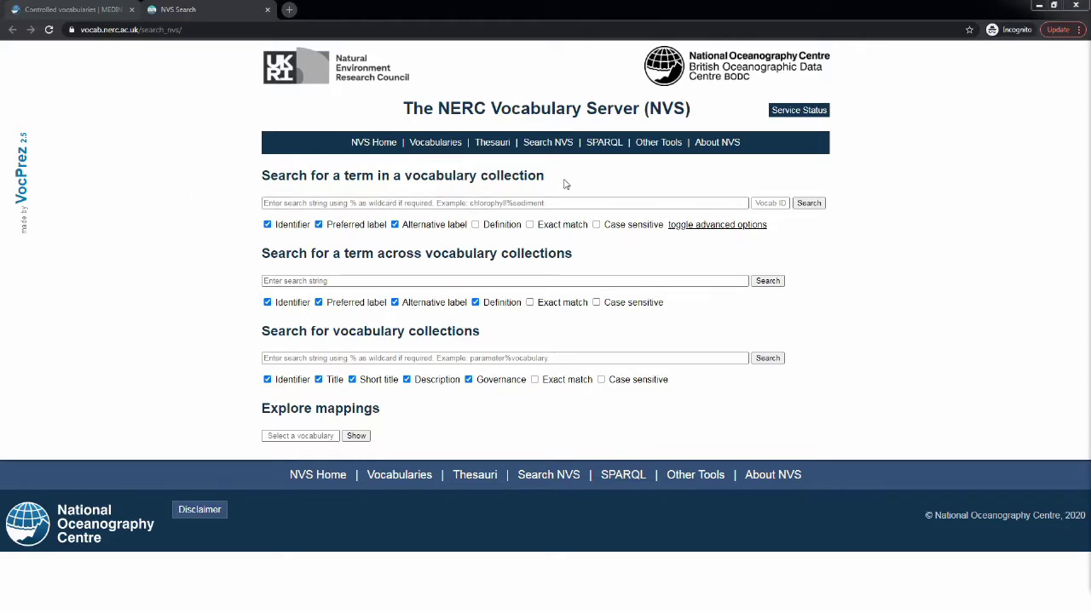
pyautogui.click(764, 202)
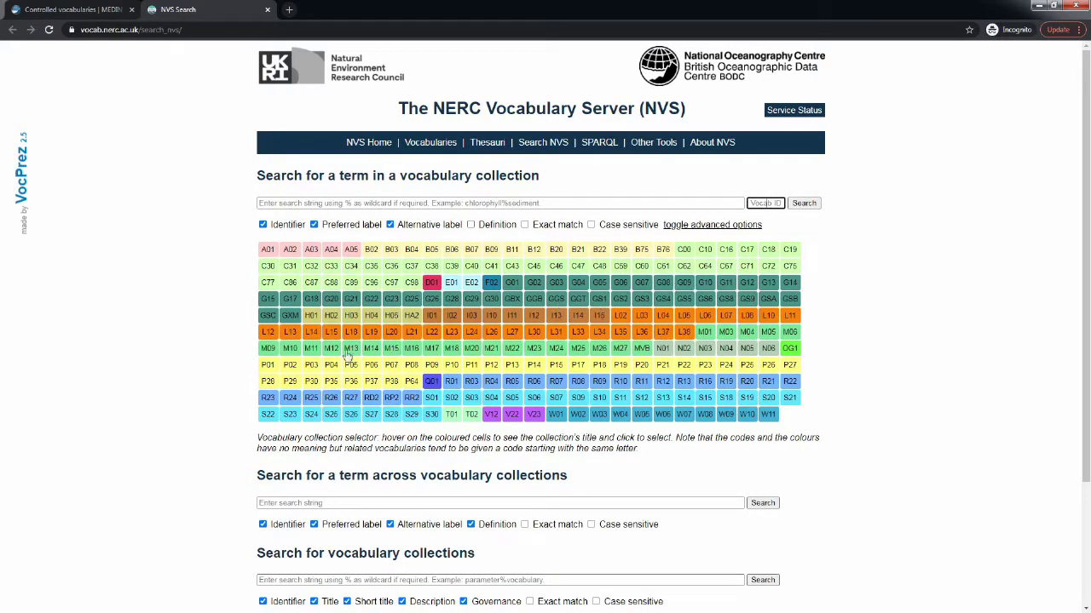
pyautogui.click(432, 334)
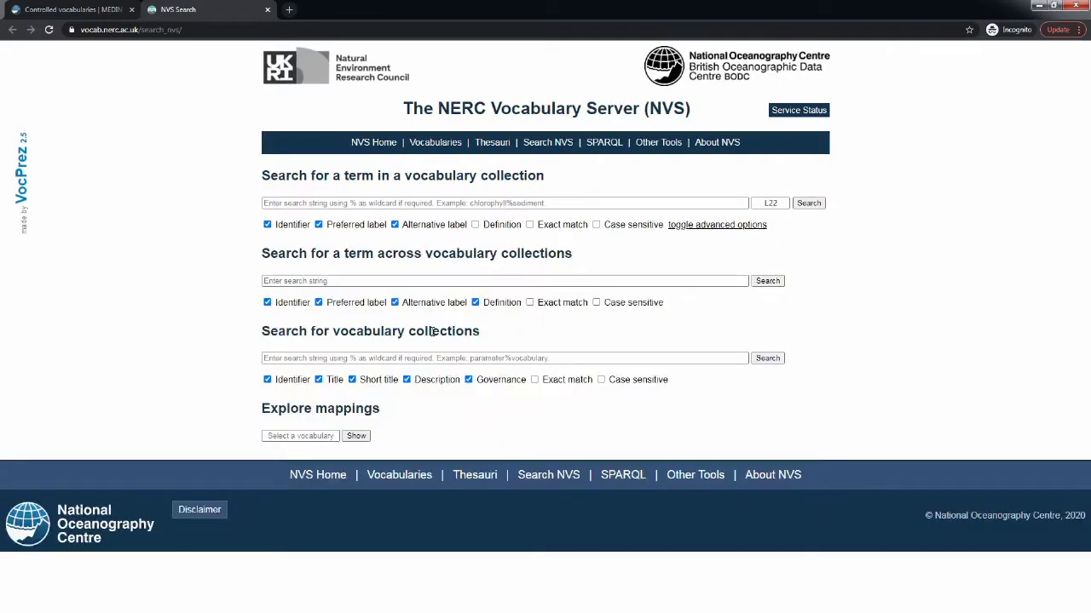
# - Search the L22 vocabulary collection for the term "fluorometer"
pyautogui.click(409, 203)
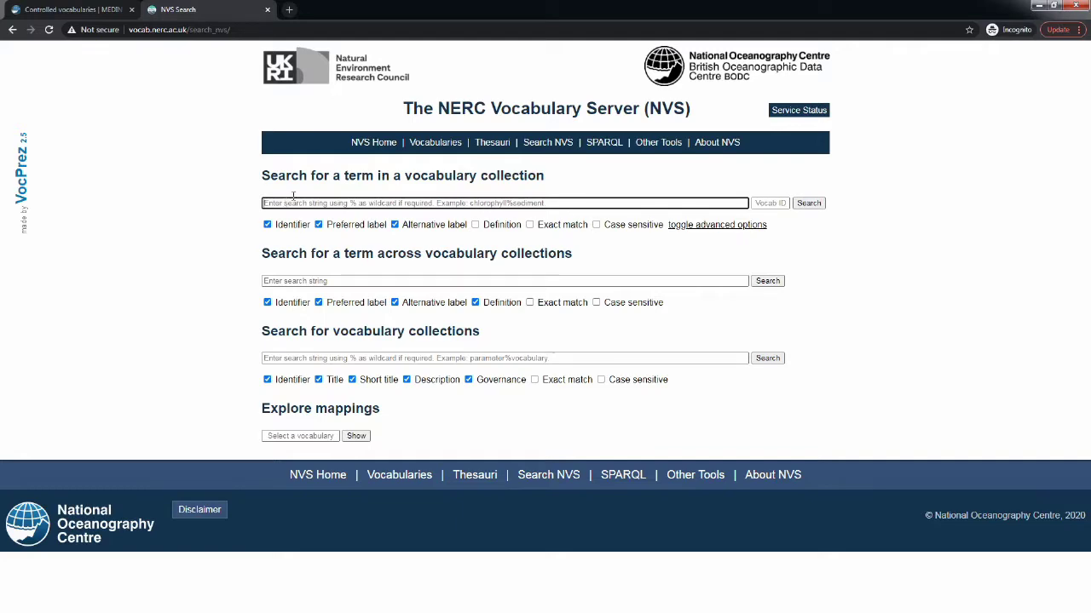
pyautogui.write('fluor')
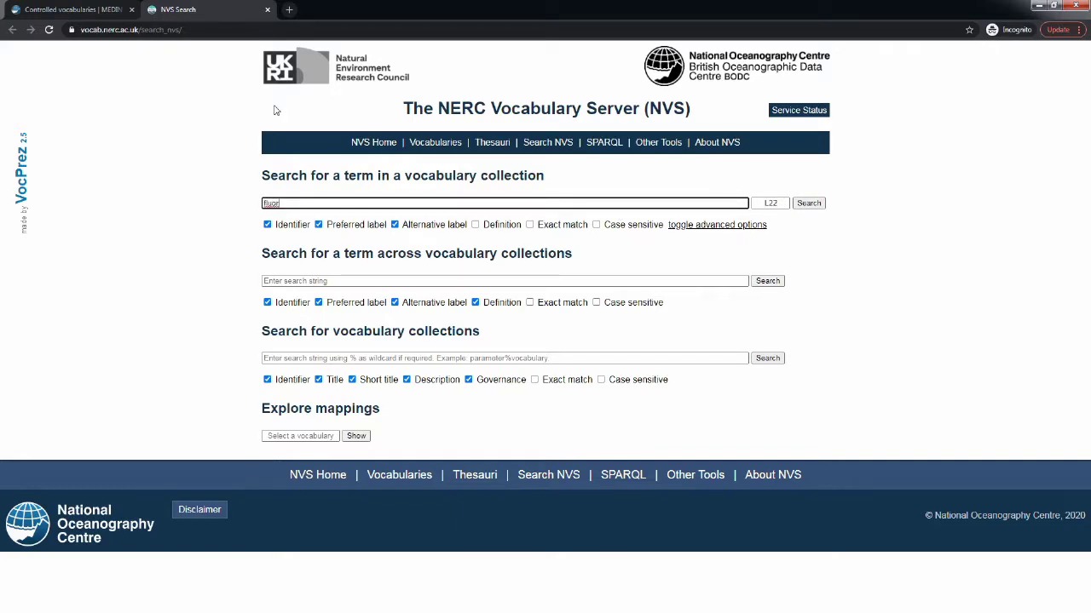
pyautogui.write('ometer')
pyautogui.press('Return')
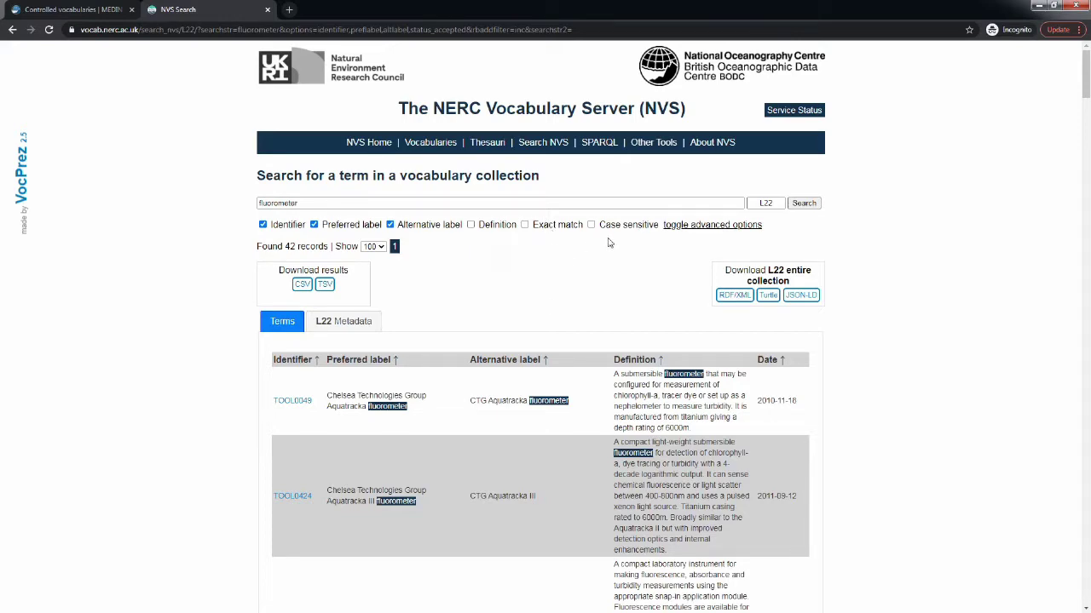
# - Show the advanced search options with the additional filter enabled, and review the fluorometer records from L22
pyautogui.click(692, 227)
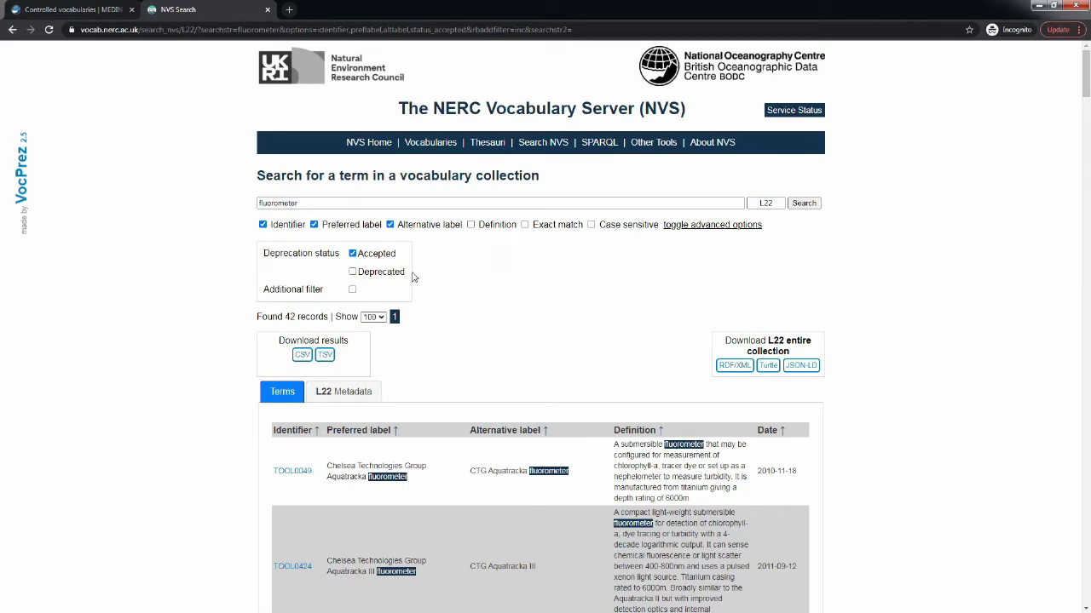
pyautogui.click(352, 289)
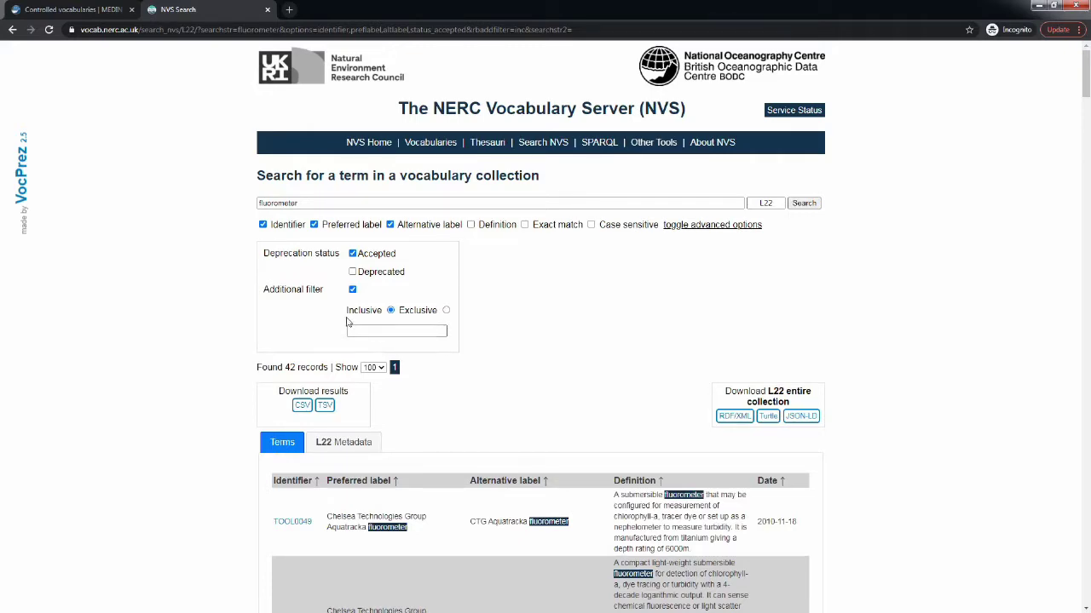
pyautogui.scroll(-2, 191, 369)
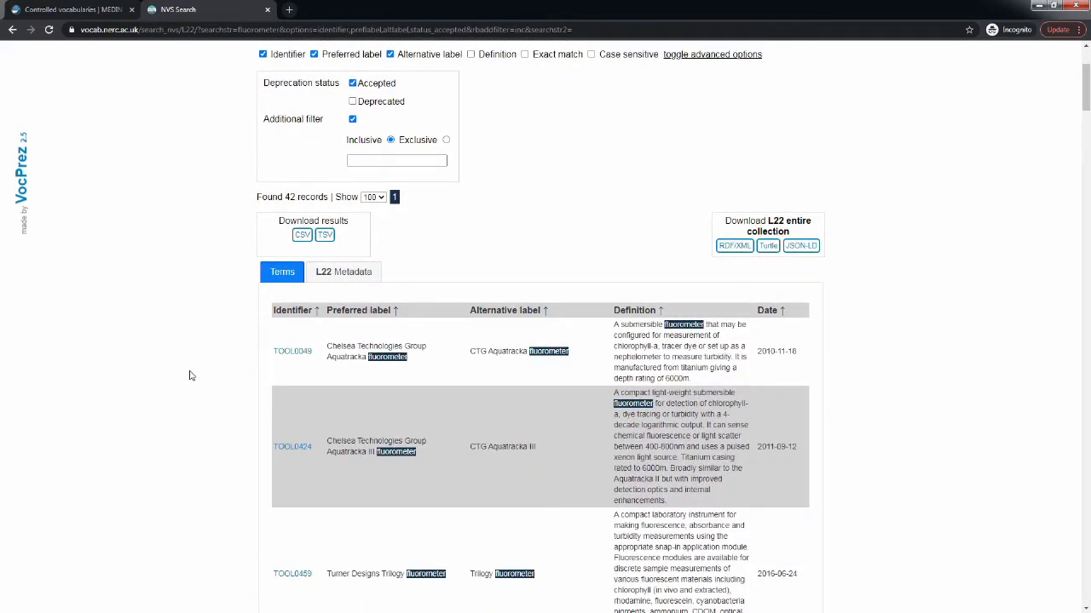
pyautogui.scroll(-1, 190, 379)
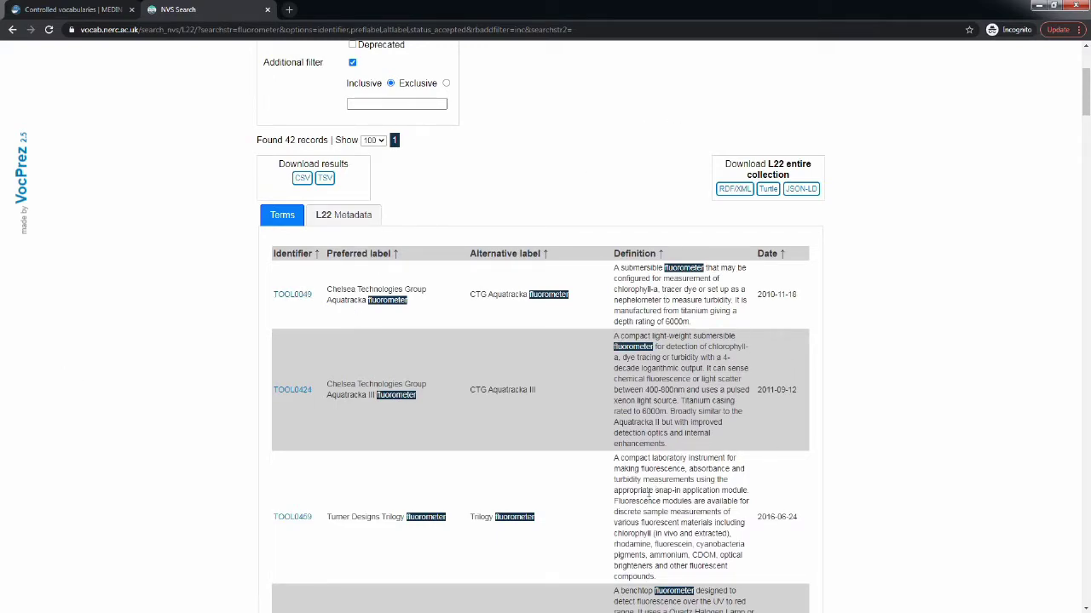
pyautogui.scroll(-3, 463, 462)
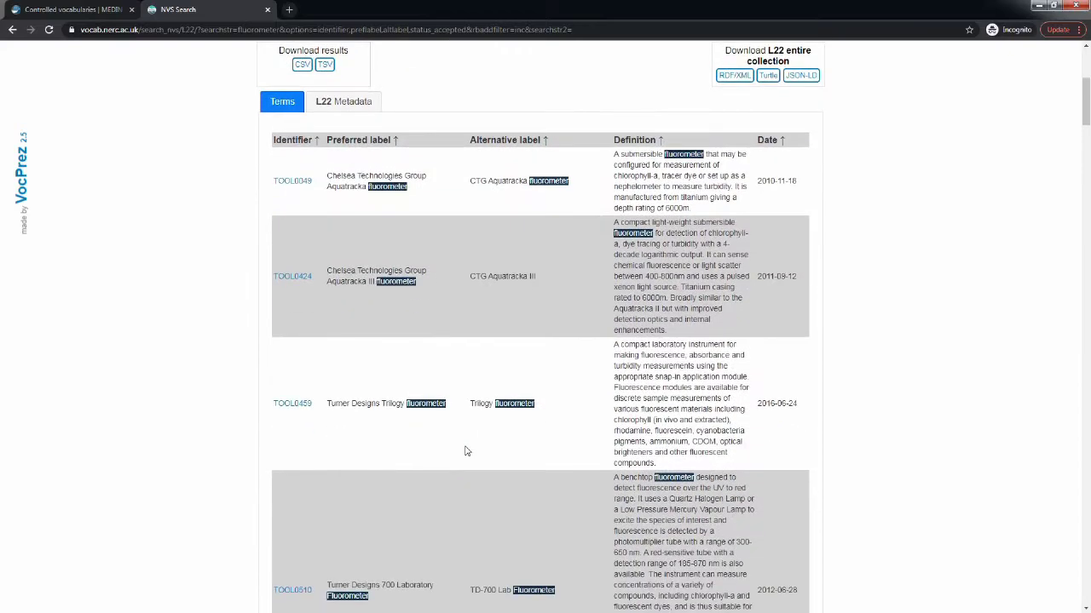
pyautogui.scroll(5, 458, 437)
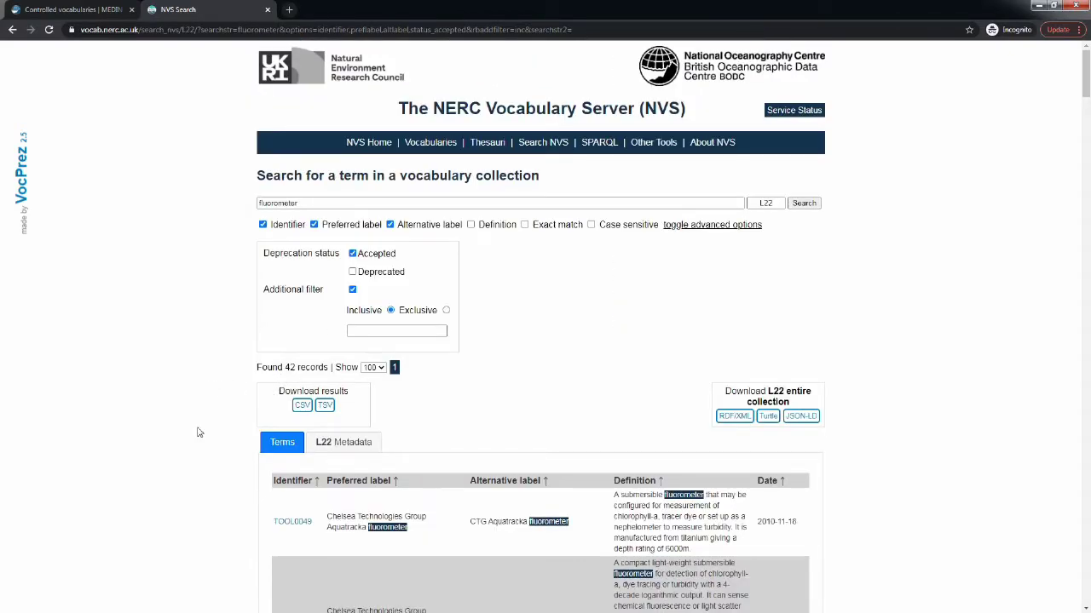
pyautogui.scroll(-1, 176, 443)
pyautogui.scroll(1, 191, 397)
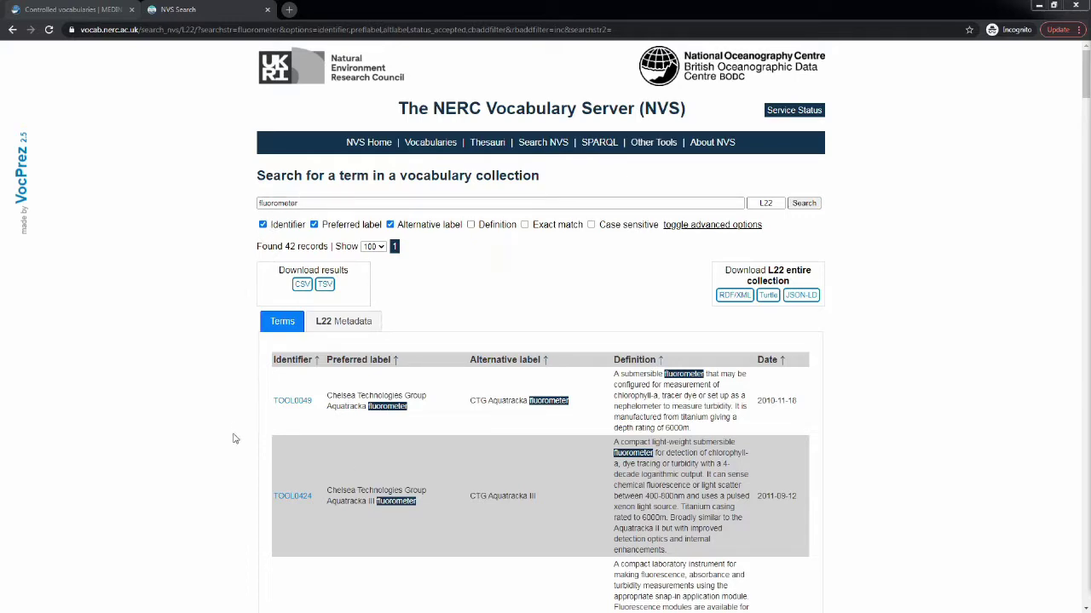
# - Narrow the L22 search to WETLabs instruments with the wildcard string "wetlabs%fluorometer"
pyautogui.click(260, 203)
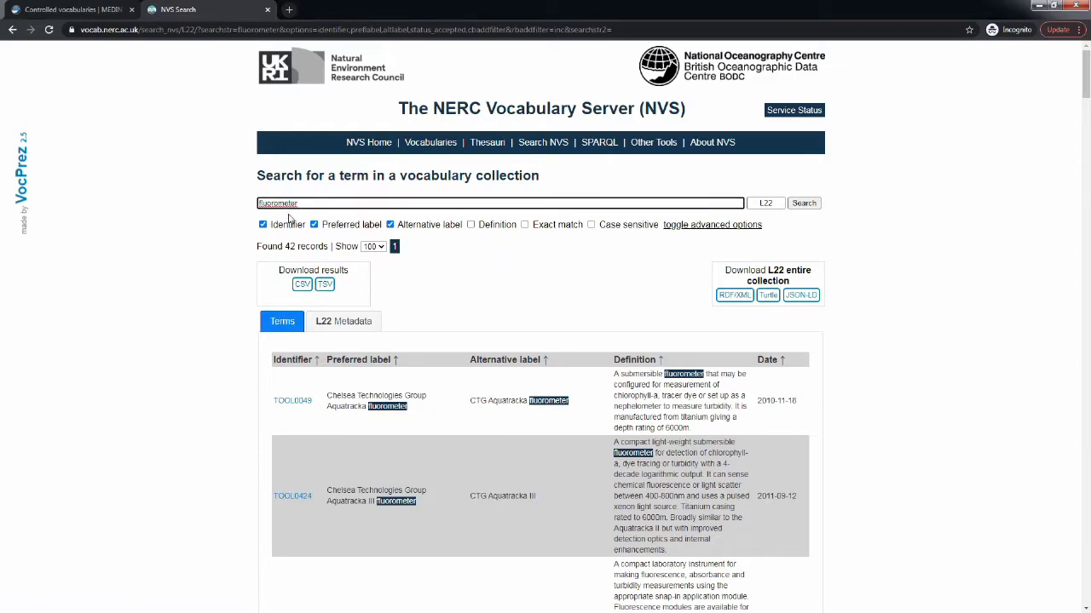
pyautogui.write('wetlabs%')
pyautogui.click(809, 205)
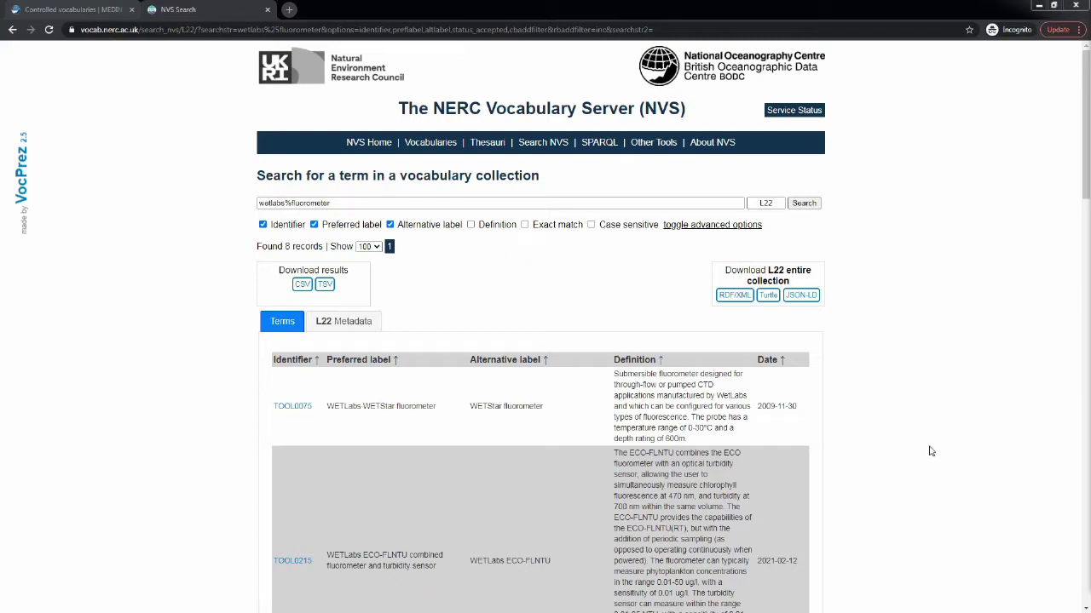
# - Look through the matching WETLabs records and open the WETLabs ECO FL(RT) fluorometer entry, TOOL1392
pyautogui.scroll(-2, 927, 448)
pyautogui.scroll(-10, 908, 438)
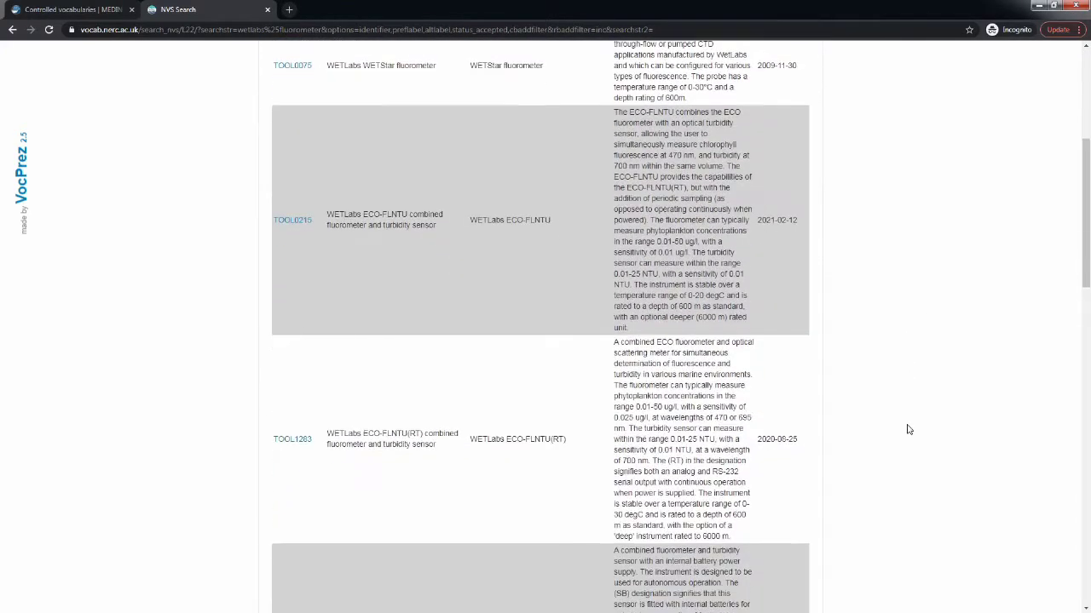
pyautogui.scroll(-12, 909, 421)
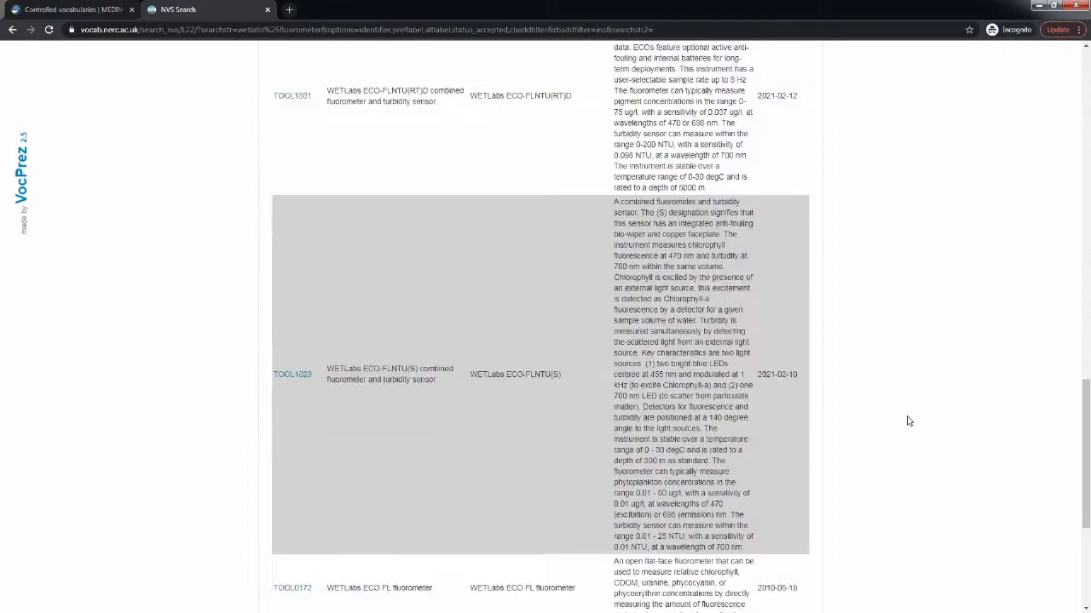
pyautogui.scroll(-1, 906, 419)
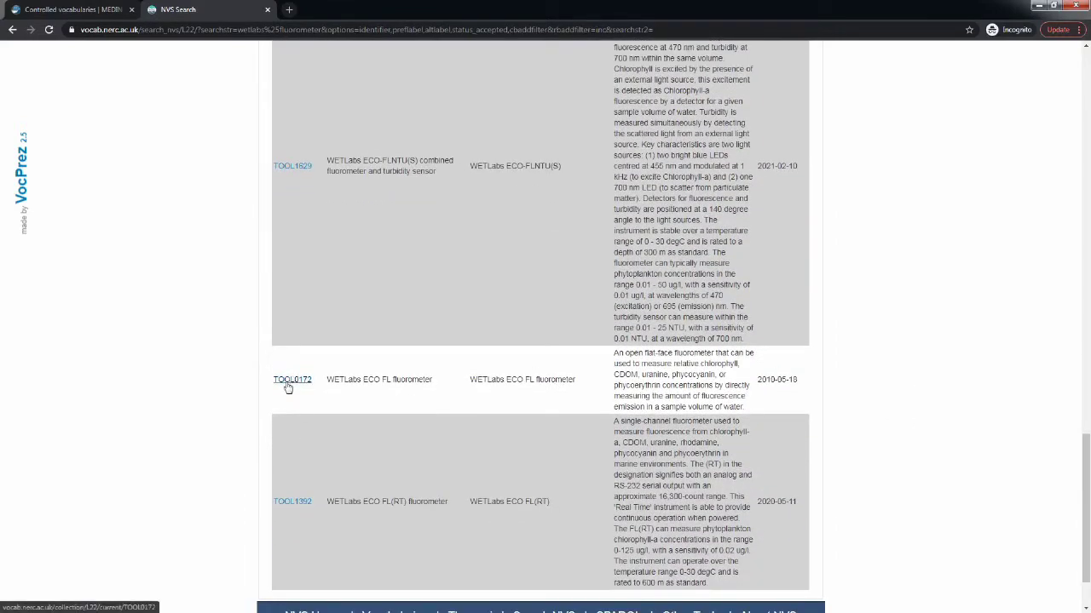
pyautogui.click(286, 503)
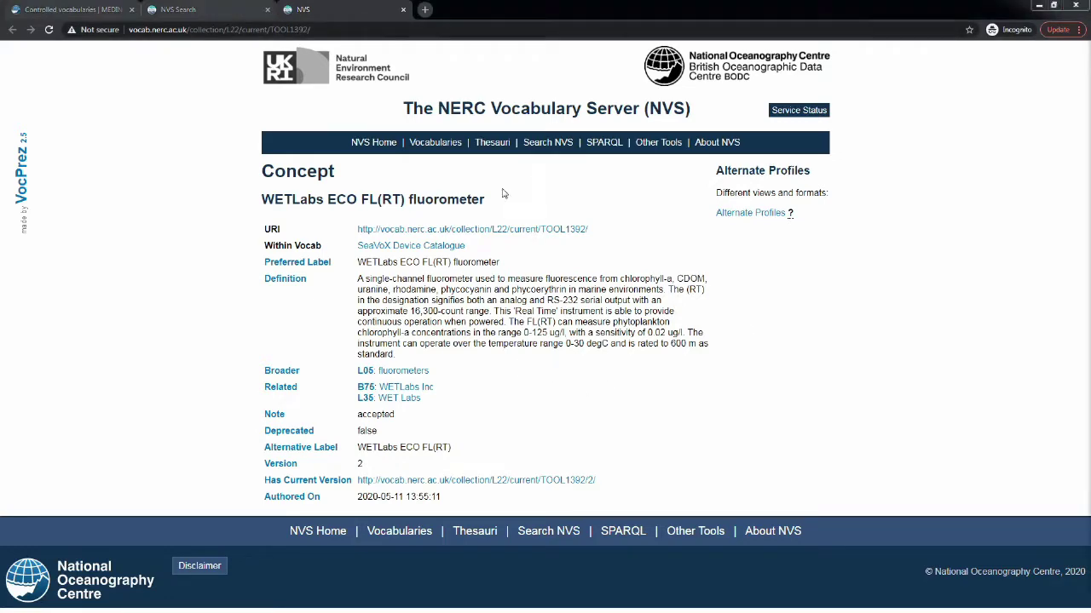
# - Return to the NVS search page and search for "fluorometer" across all vocabulary collections
pyautogui.click(545, 143)
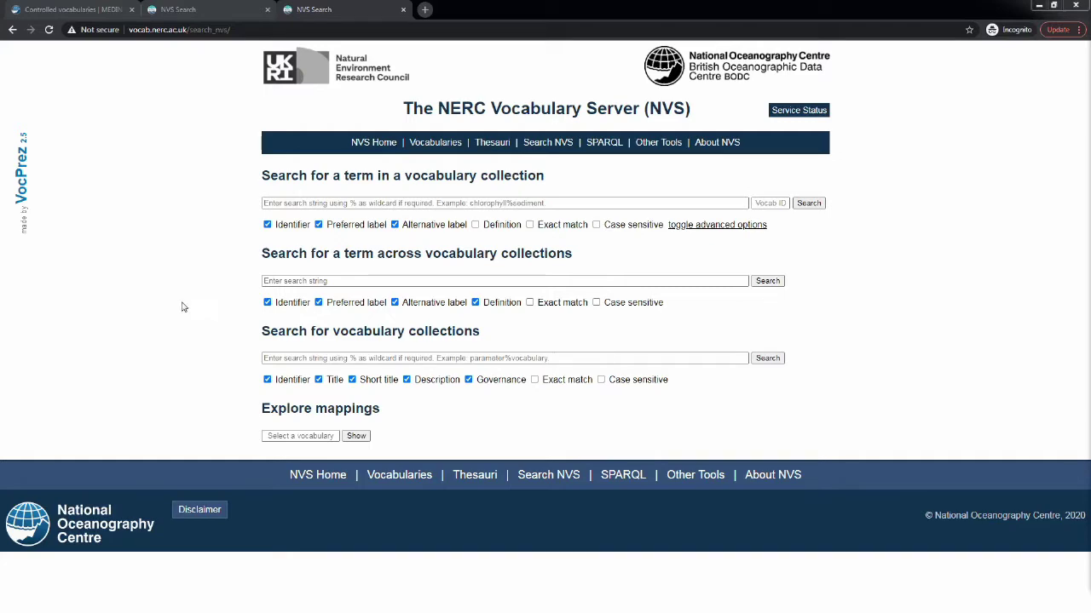
pyautogui.click(298, 280)
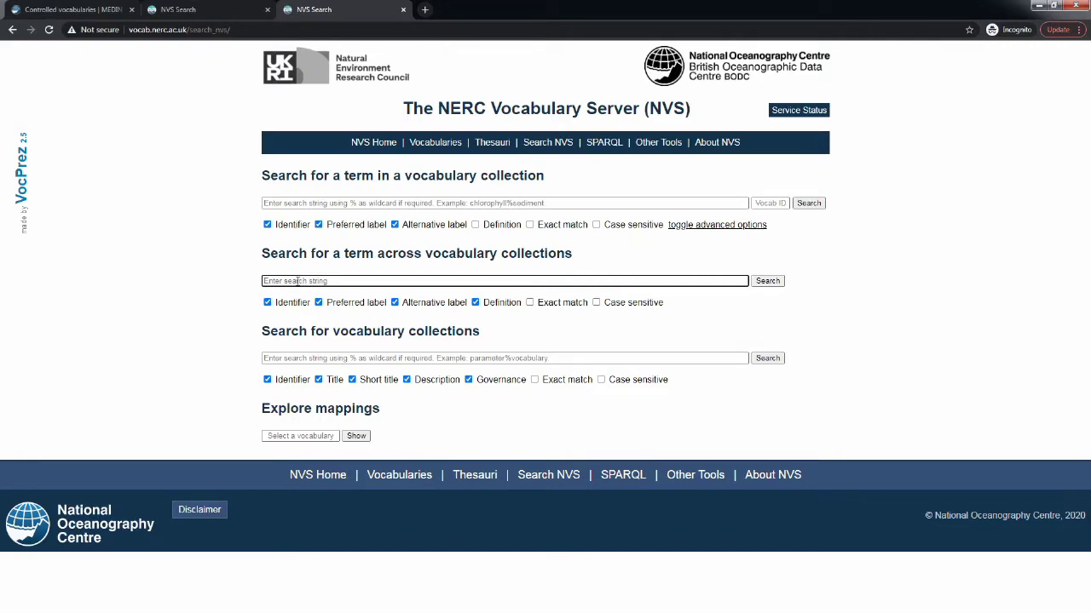
pyautogui.write('fluorometer')
pyautogui.click(766, 282)
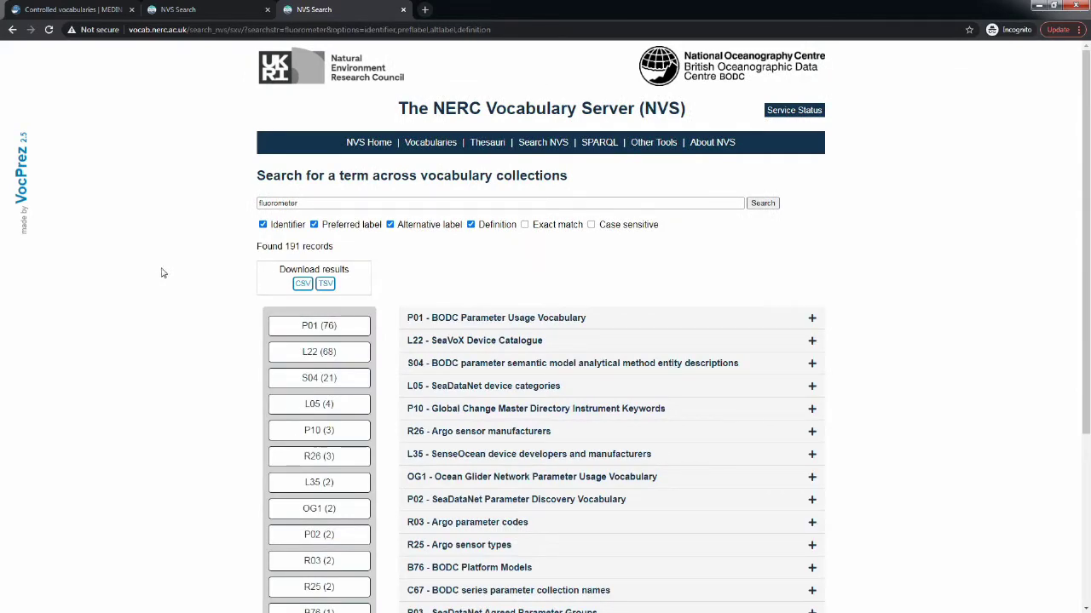
# - Examine the fluorometer matches in P01 BODC Parameter Usage Vocabulary and L22 SeaVoX Device Catalogue, collapsing each group after viewing
pyautogui.scroll(-1, 168, 265)
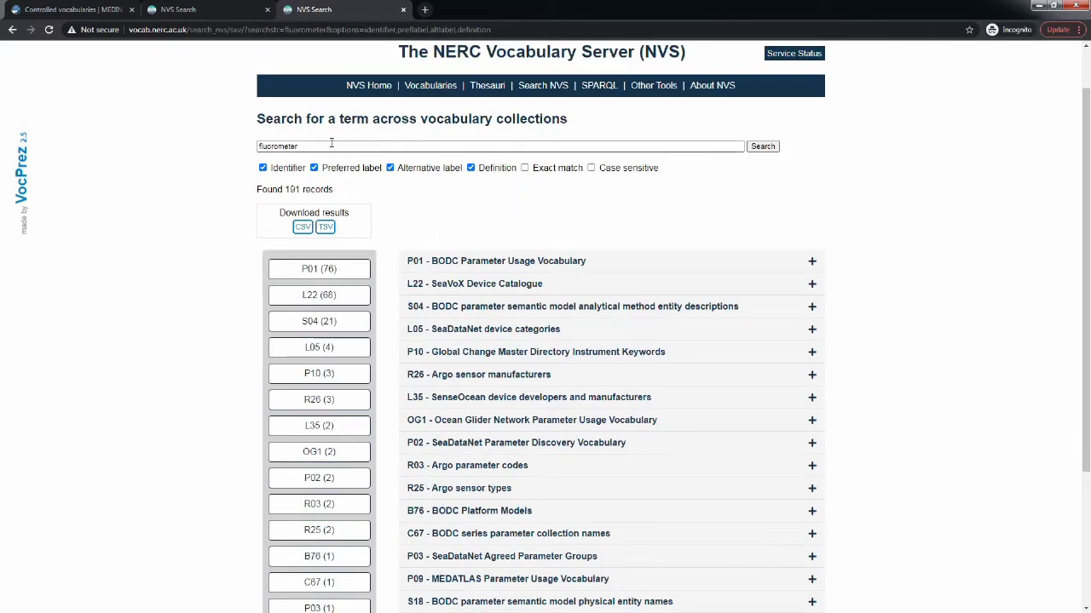
pyautogui.click(813, 264)
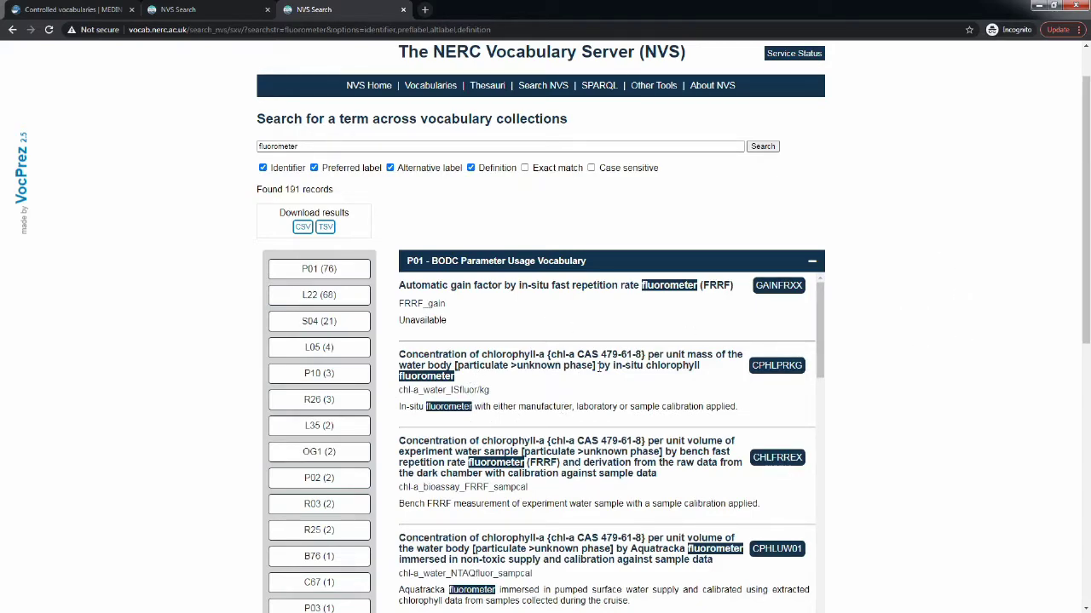
pyautogui.scroll(-3, 692, 405)
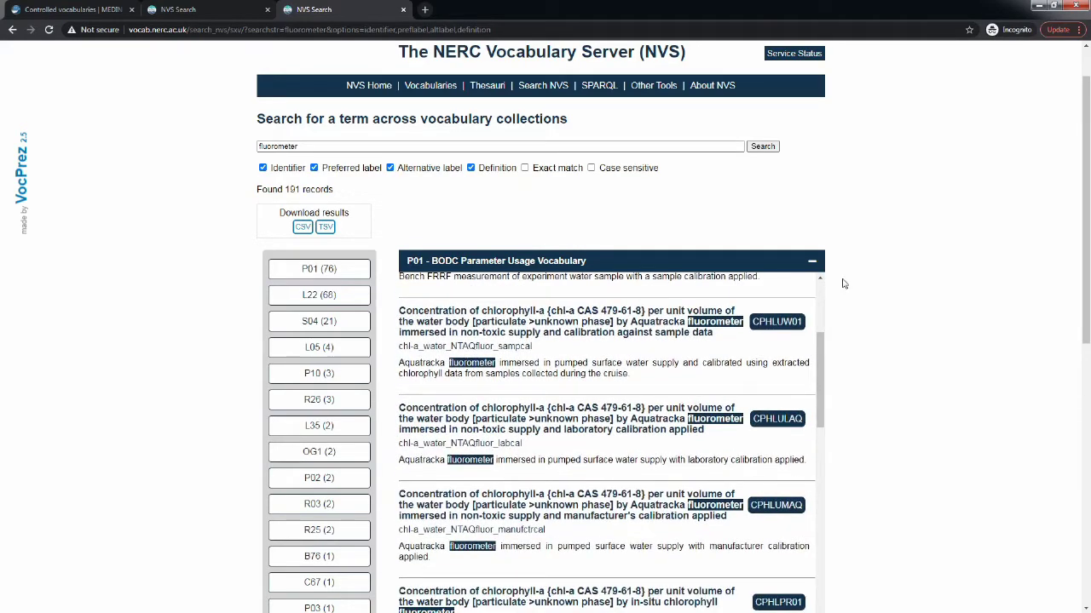
pyautogui.click(812, 261)
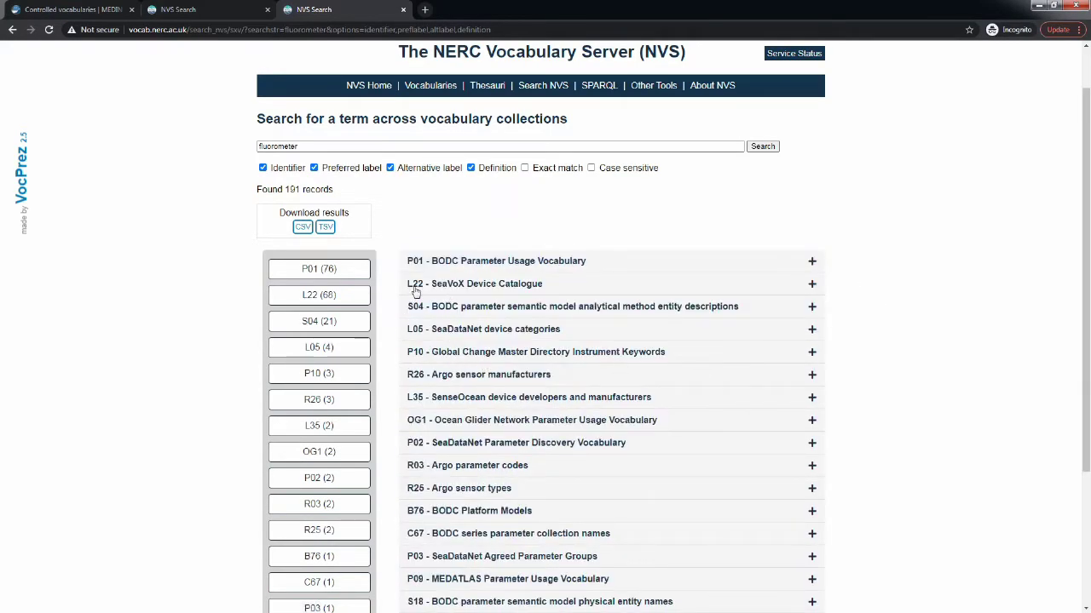
pyautogui.click(810, 287)
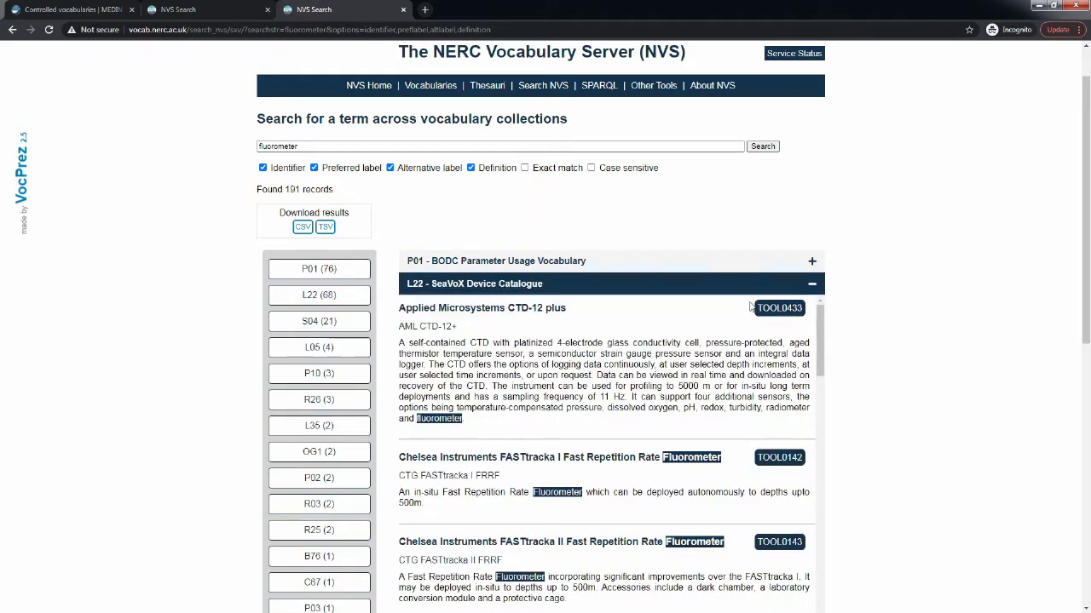
pyautogui.scroll(-2, 749, 307)
pyautogui.click(811, 285)
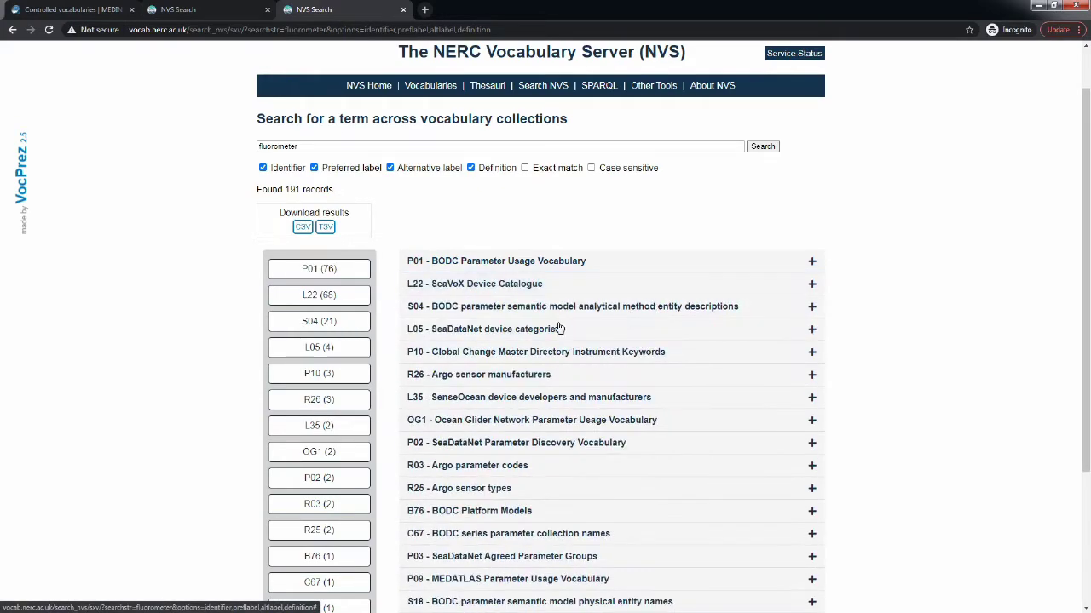
# - Examine the fluorometer matches in L05 SeaDataNet device categories, and collapse the group
pyautogui.click(813, 334)
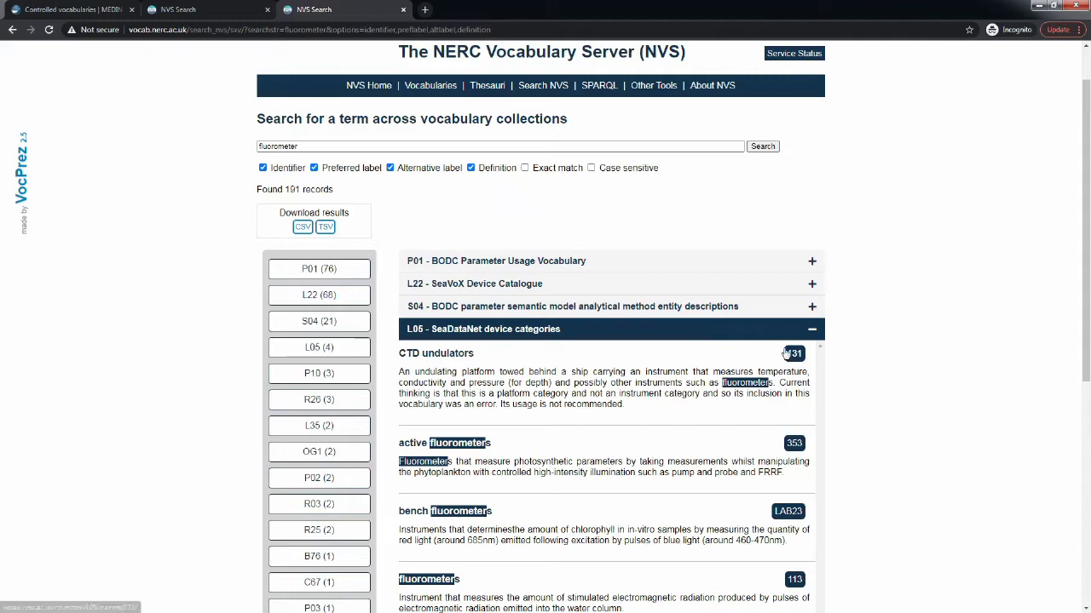
pyautogui.scroll(-1, 604, 495)
pyautogui.scroll(-1, 603, 495)
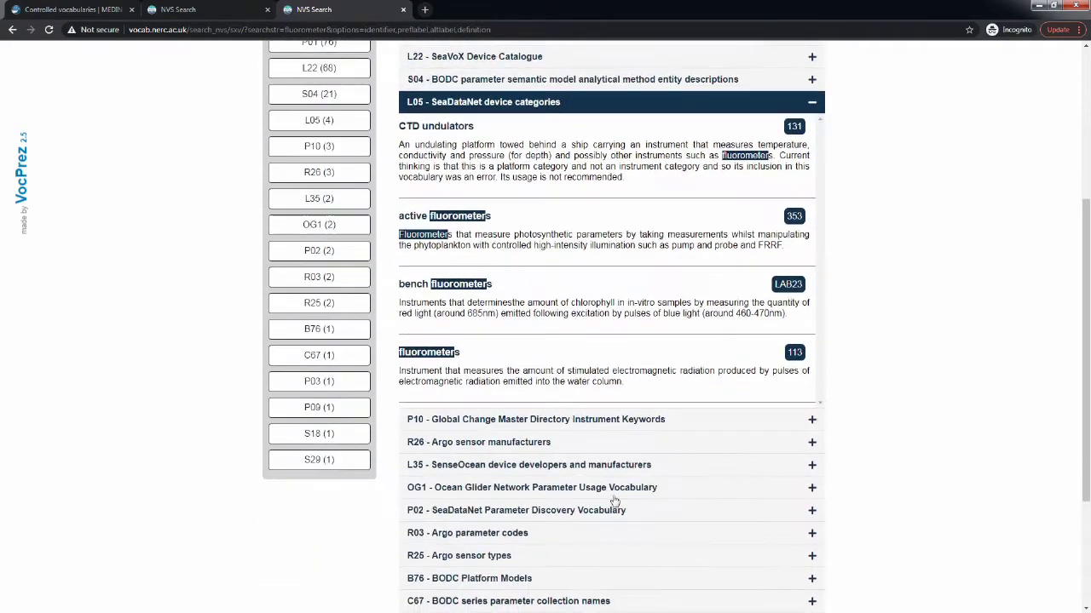
pyautogui.click(812, 103)
pyautogui.scroll(3, 881, 396)
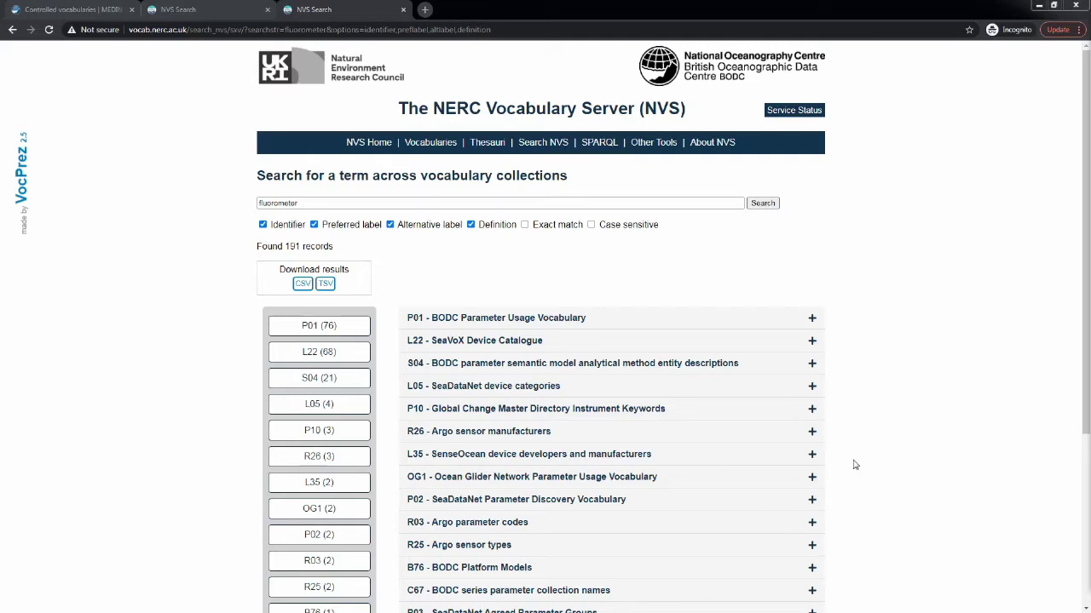
# - Expand the L22 SeaVoX Device Catalogue matches and open the full fluorometer results page for the L22 collection
pyautogui.click(811, 343)
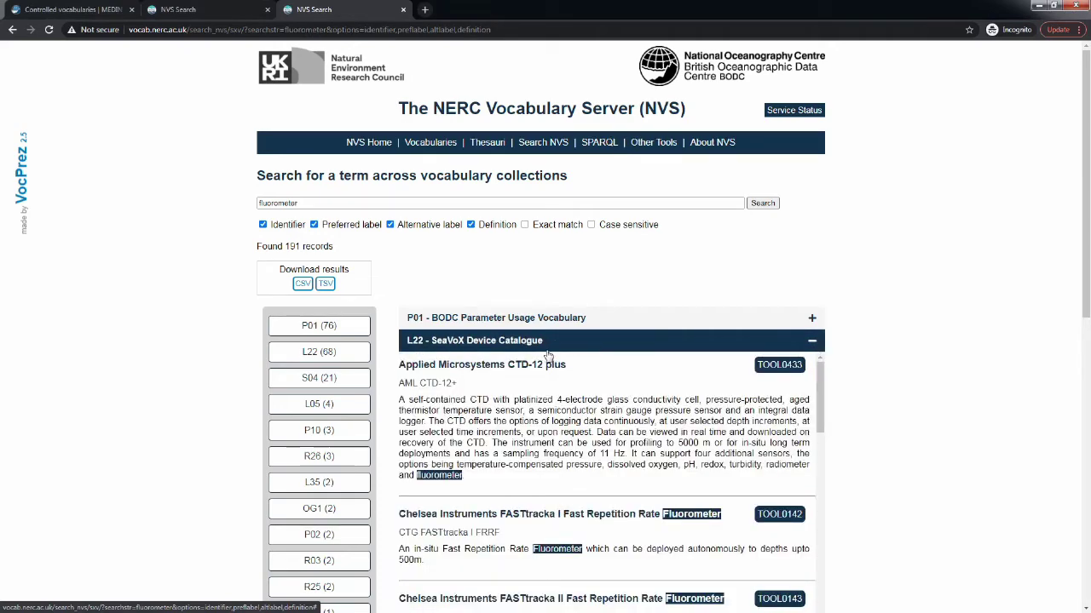
pyautogui.scroll(-1, 577, 362)
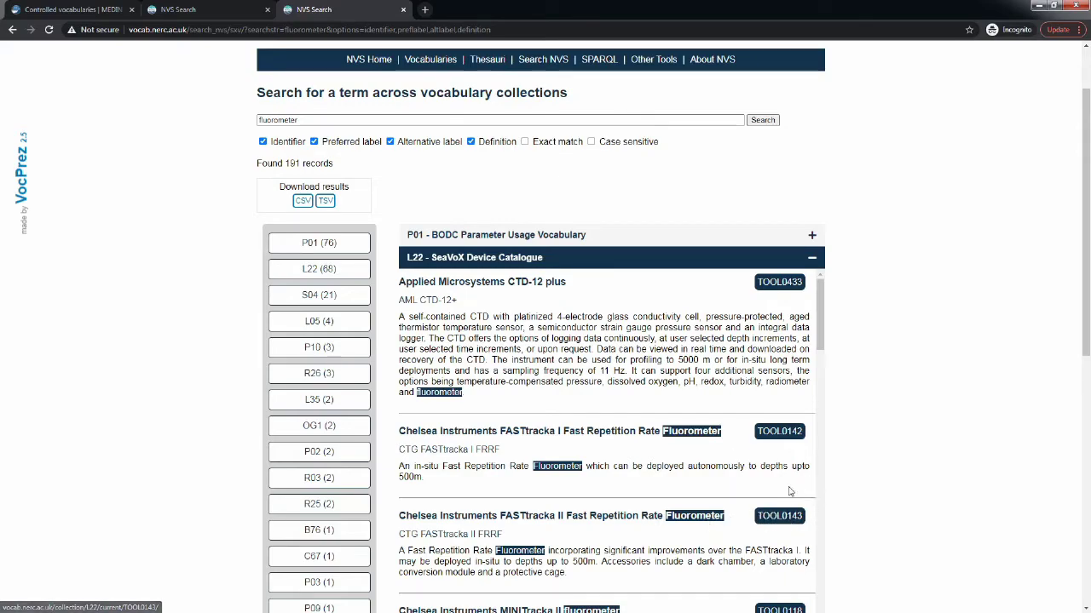
pyautogui.scroll(1, 825, 436)
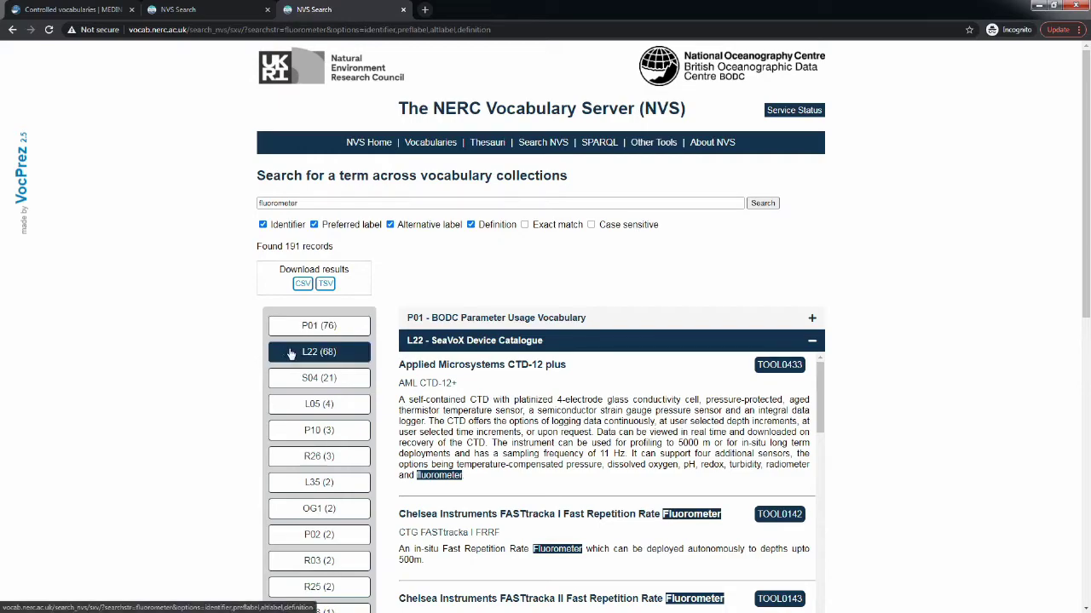
pyautogui.click(288, 353)
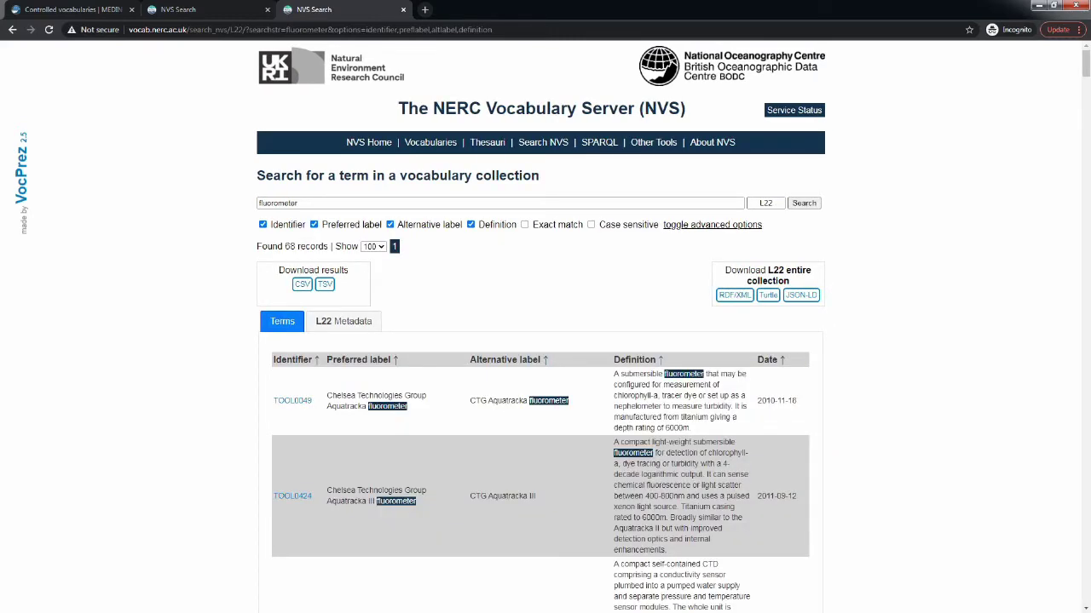
# - Return to the NVS search page and search for vocabulary collections matching "parameter"
pyautogui.click(550, 142)
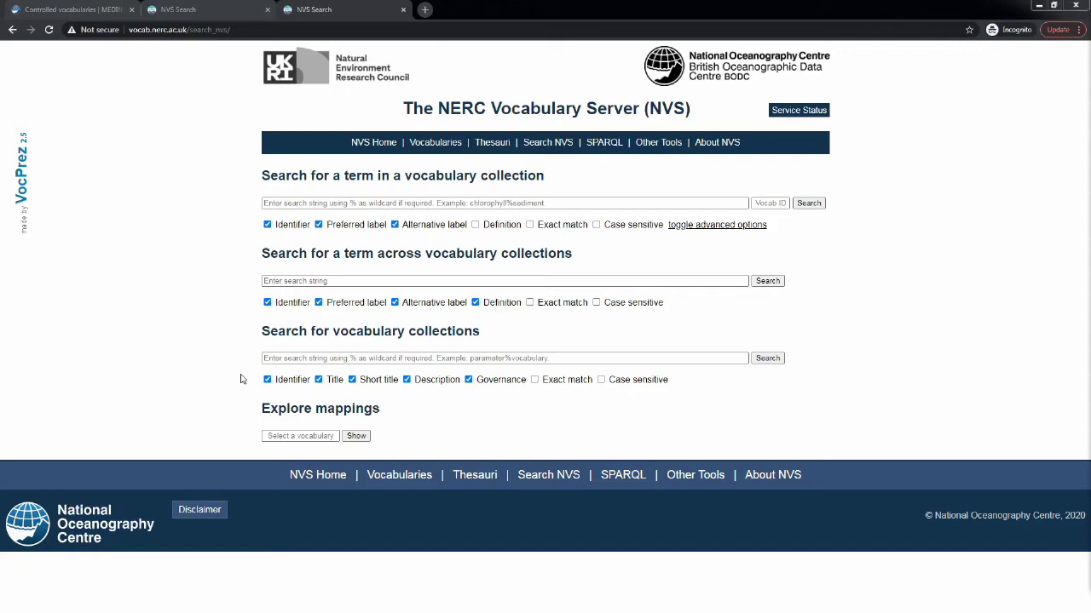
pyautogui.click(275, 357)
pyautogui.write('p')
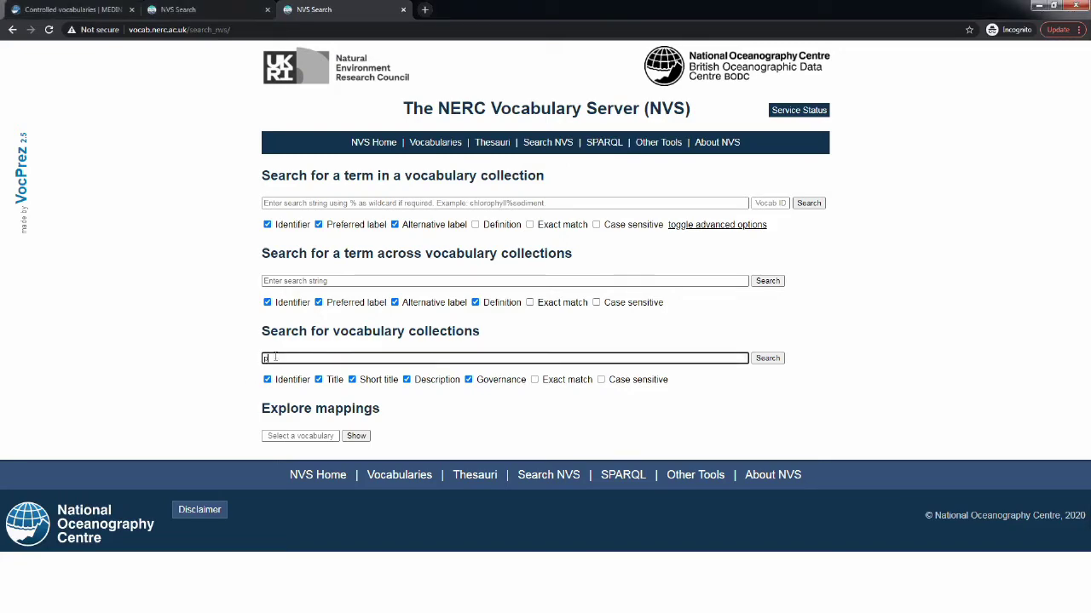
pyautogui.write('arameter')
pyautogui.press('Return')
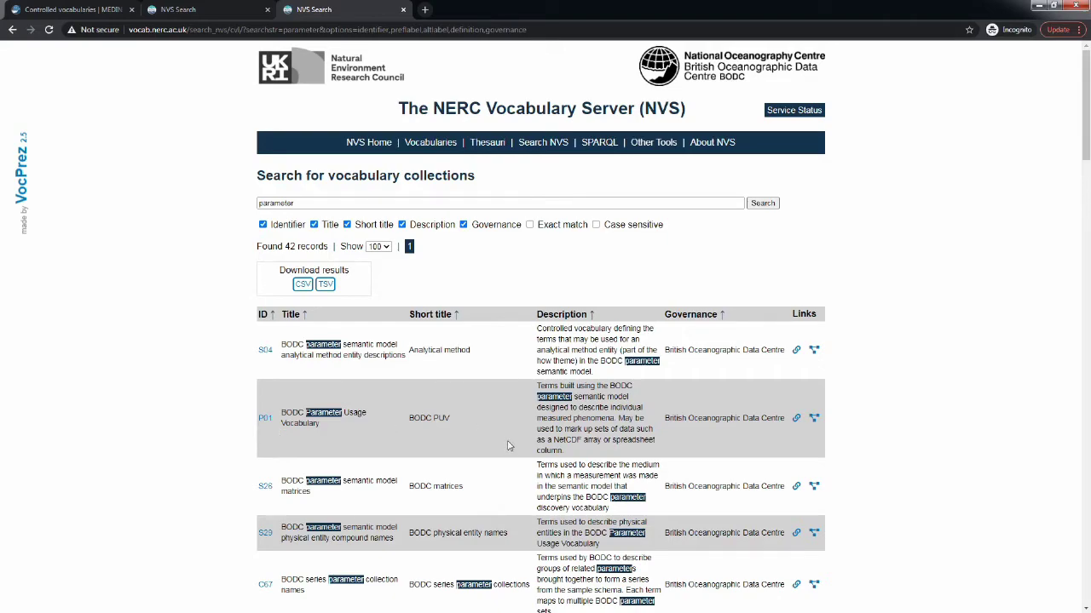
# - Look through the matching collections and refine the vocabulary collection search to "parameter%discovery"
pyautogui.scroll(-4, 507, 446)
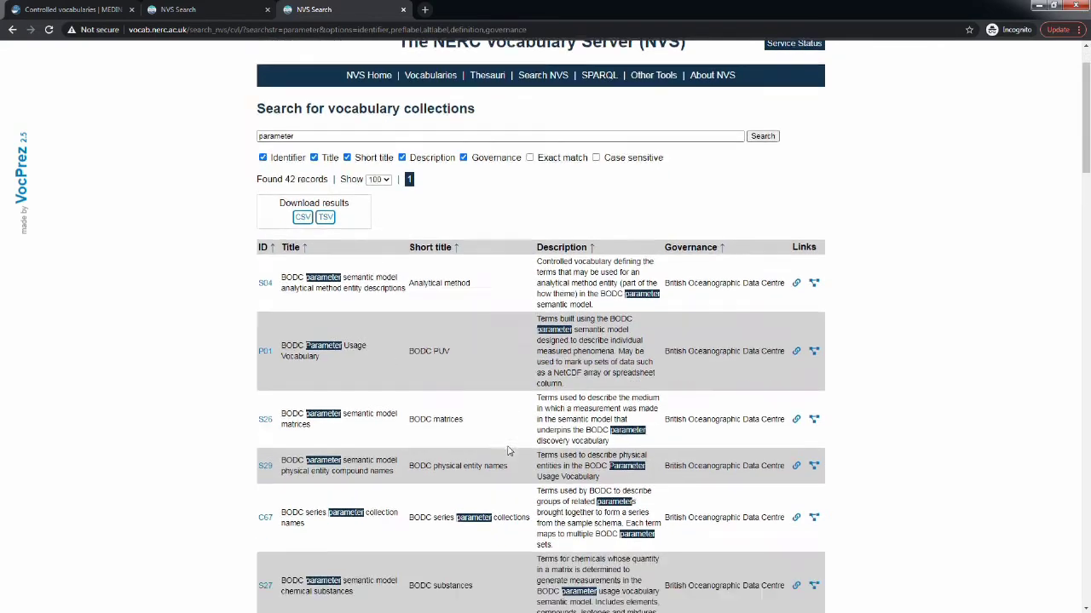
pyautogui.scroll(-10, 506, 452)
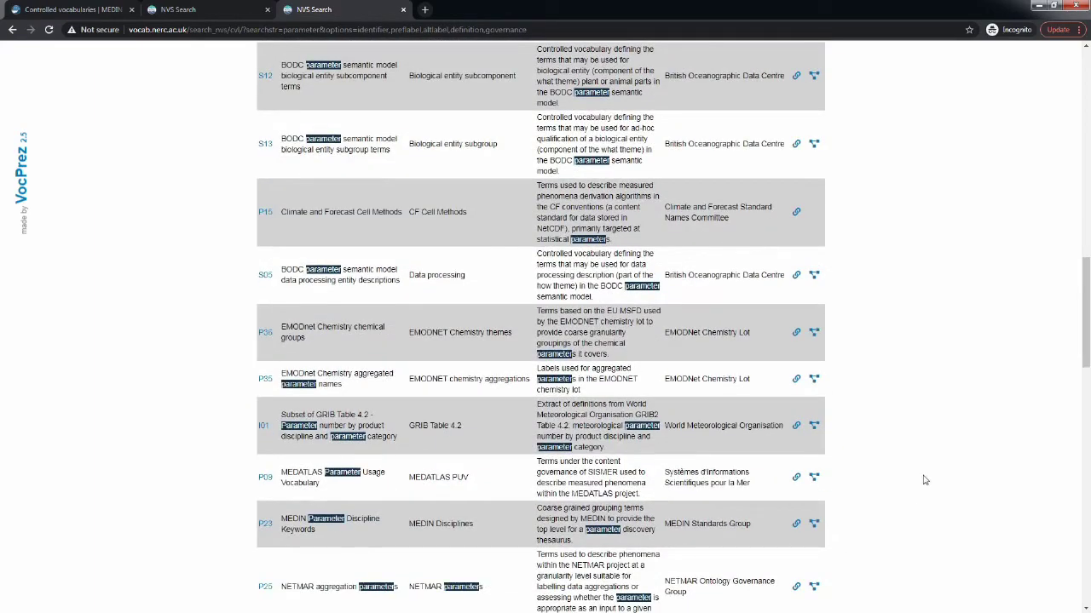
pyautogui.scroll(14, 926, 479)
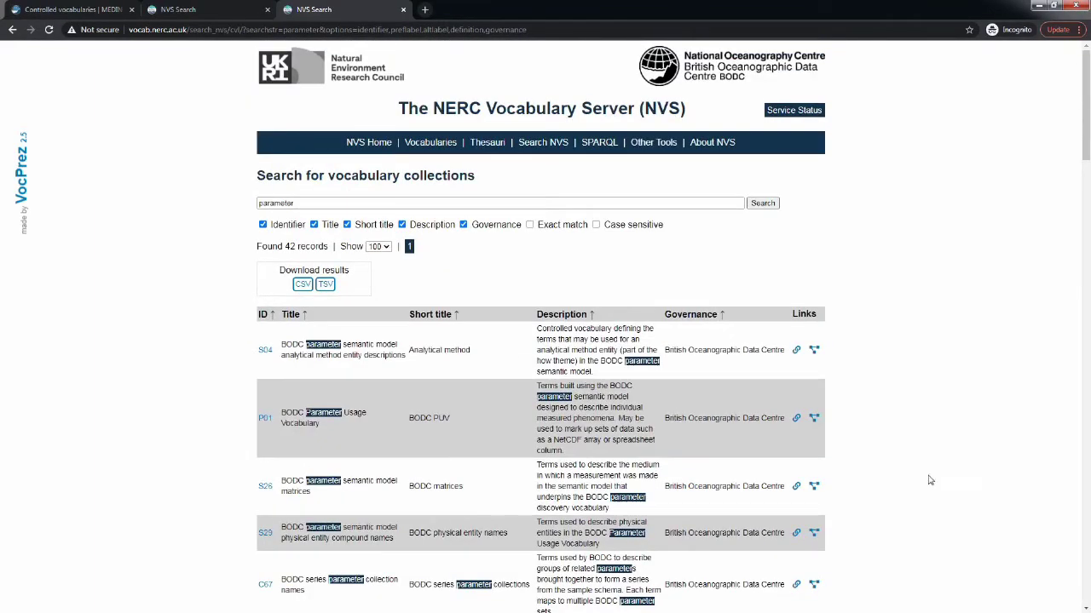
pyautogui.click(326, 201)
pyautogui.write('%')
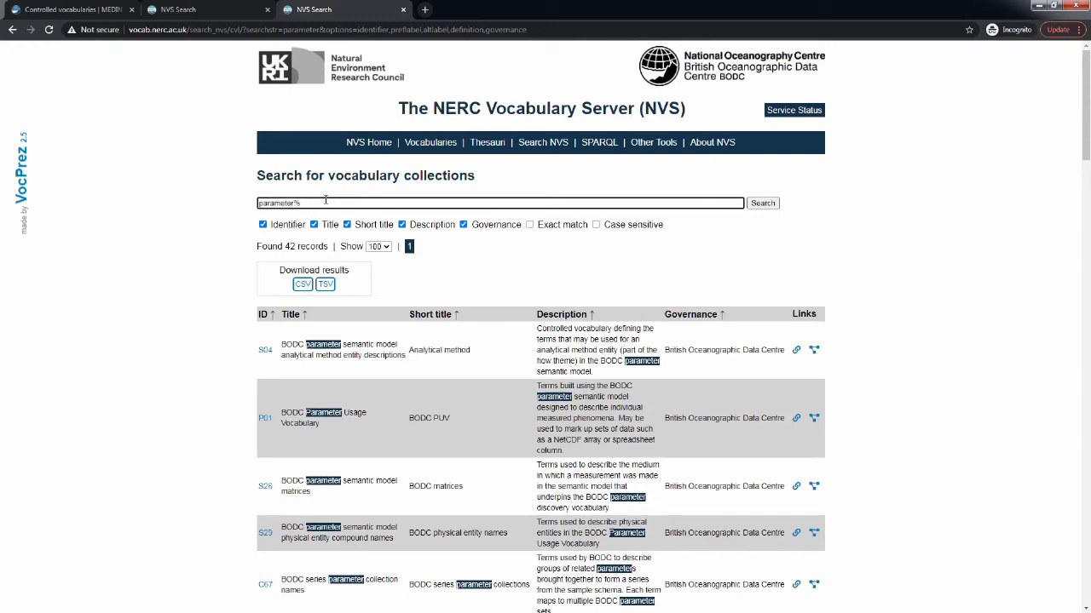
pyautogui.write('discovery')
pyautogui.press('Return')
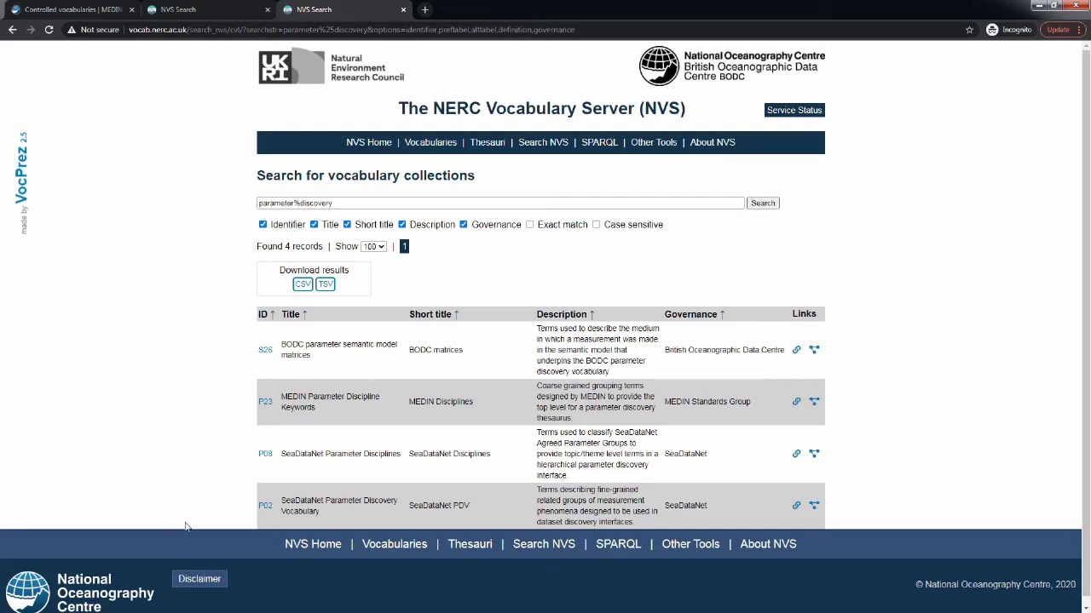
# - Open the P02 SeaDataNet Parameter Discovery Vocabulary and search for "chlorophyll" within it
pyautogui.scroll(-1, 185, 527)
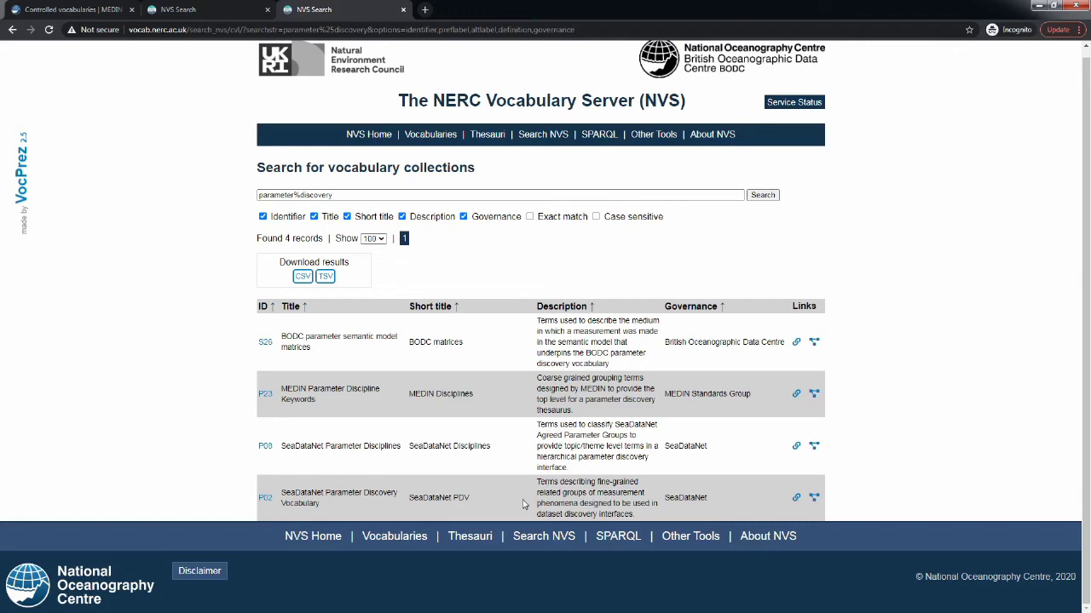
pyautogui.click(263, 499)
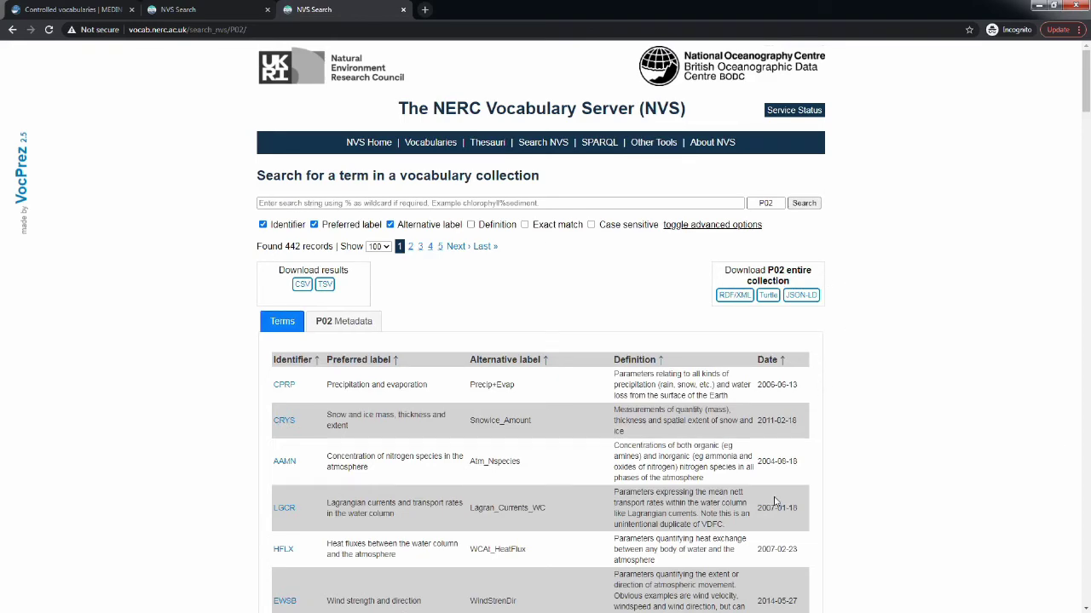
pyautogui.click(432, 205)
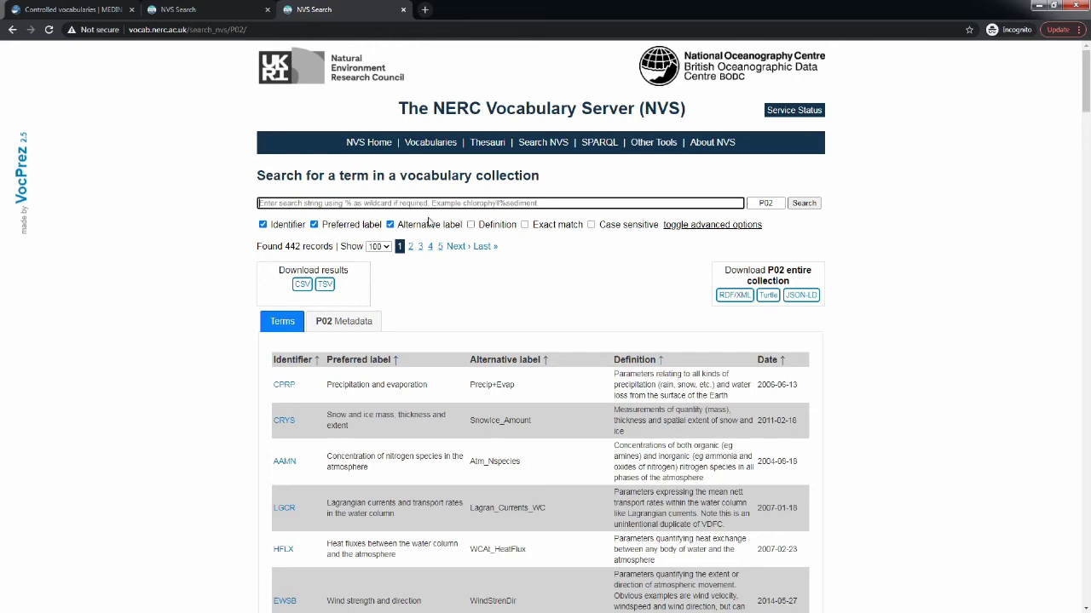
pyautogui.write('chlorop')
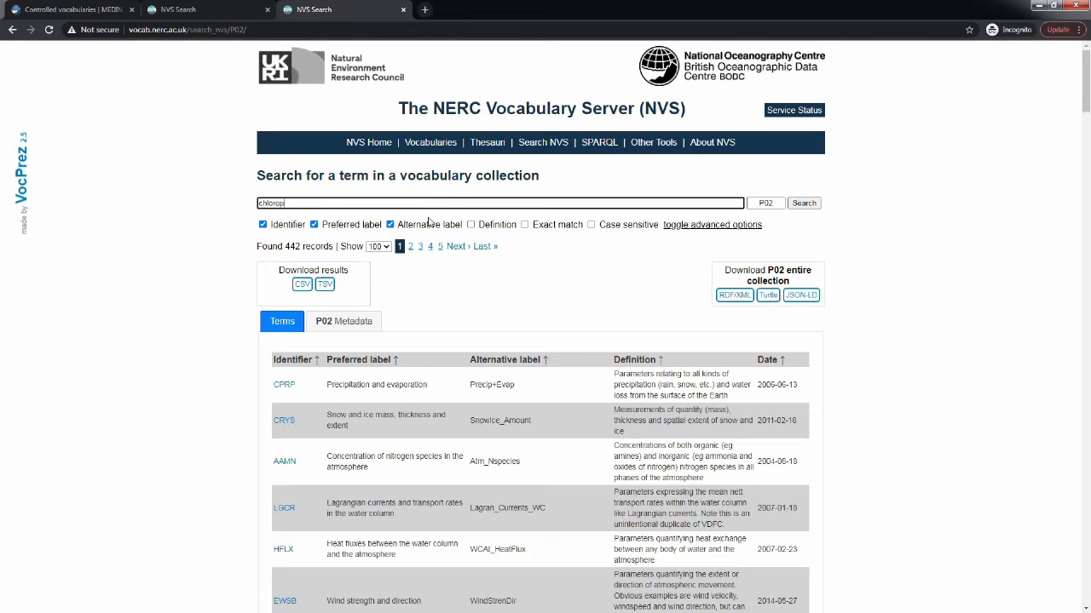
pyautogui.write('hyll')
pyautogui.press('Return')
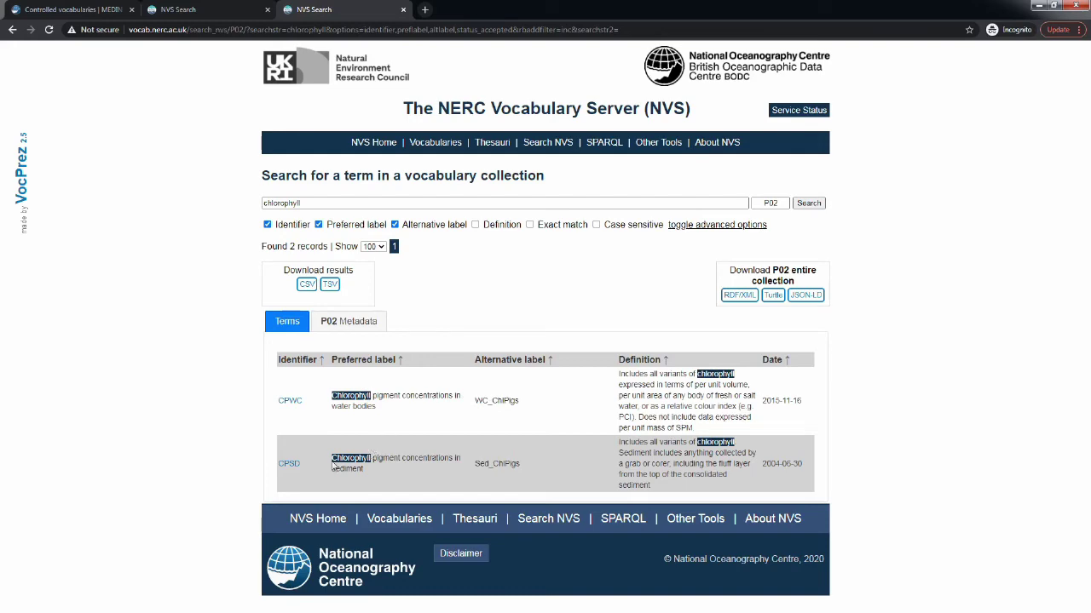
# - Open the CPWC concept for chlorophyll pigment concentrations in water bodies and examine its broader, related and narrower term mappings
pyautogui.click(289, 402)
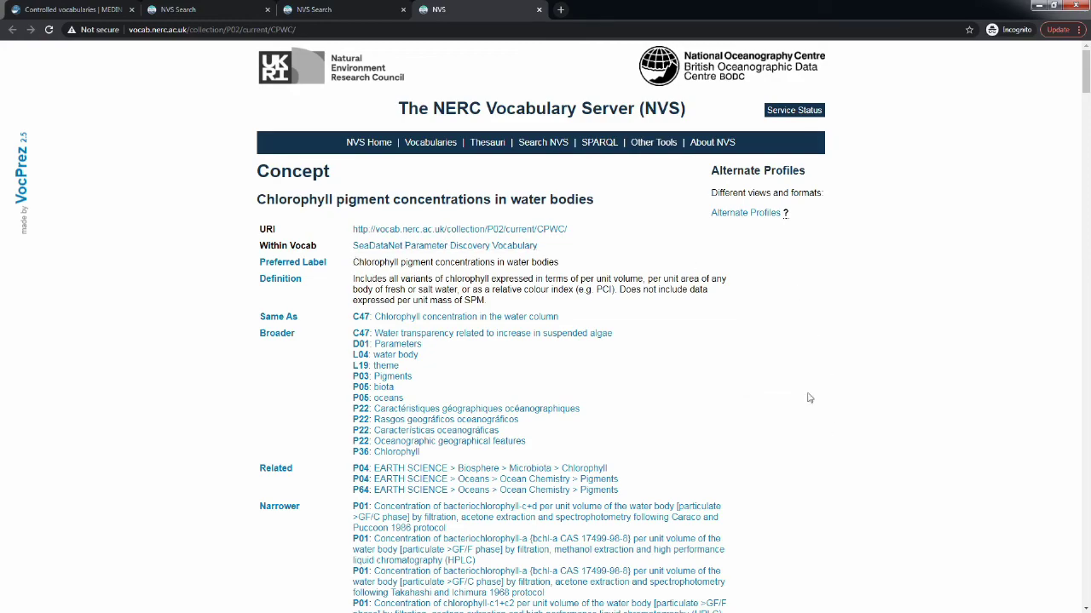
pyautogui.scroll(-6, 737, 400)
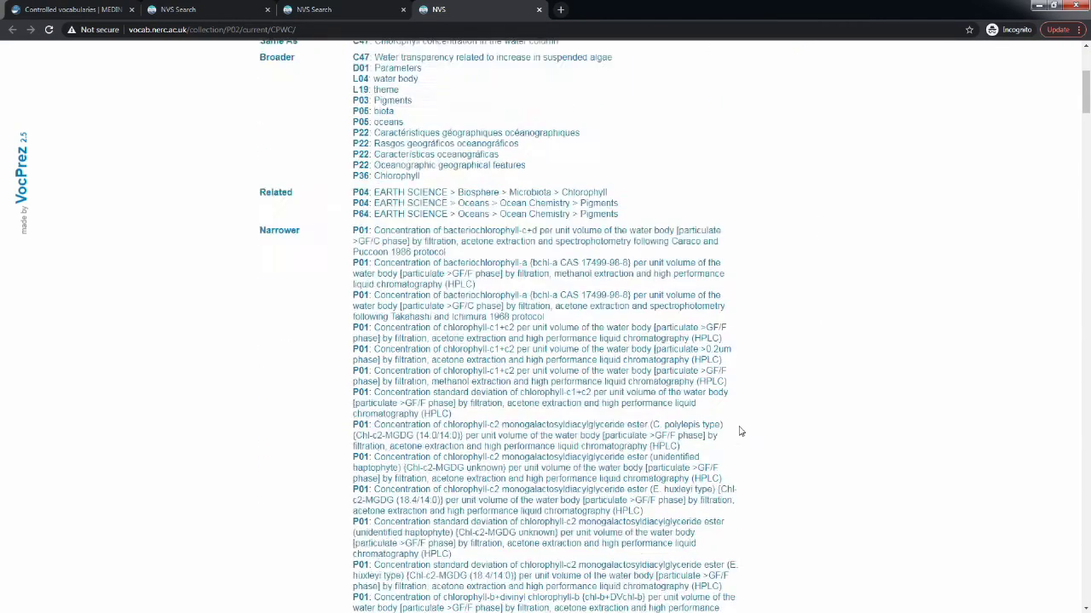
pyautogui.scroll(-3, 743, 438)
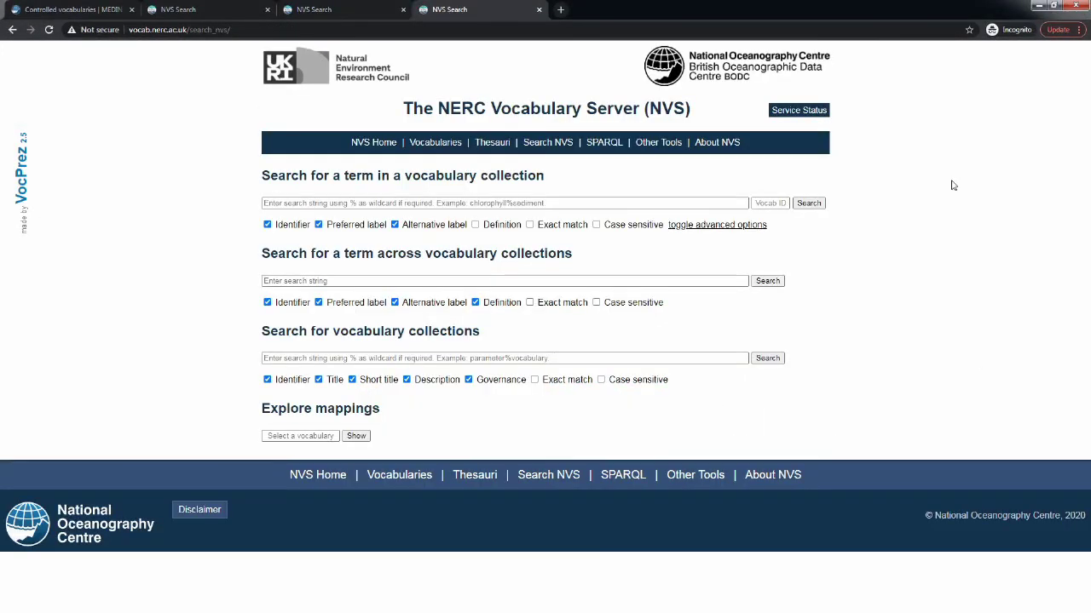